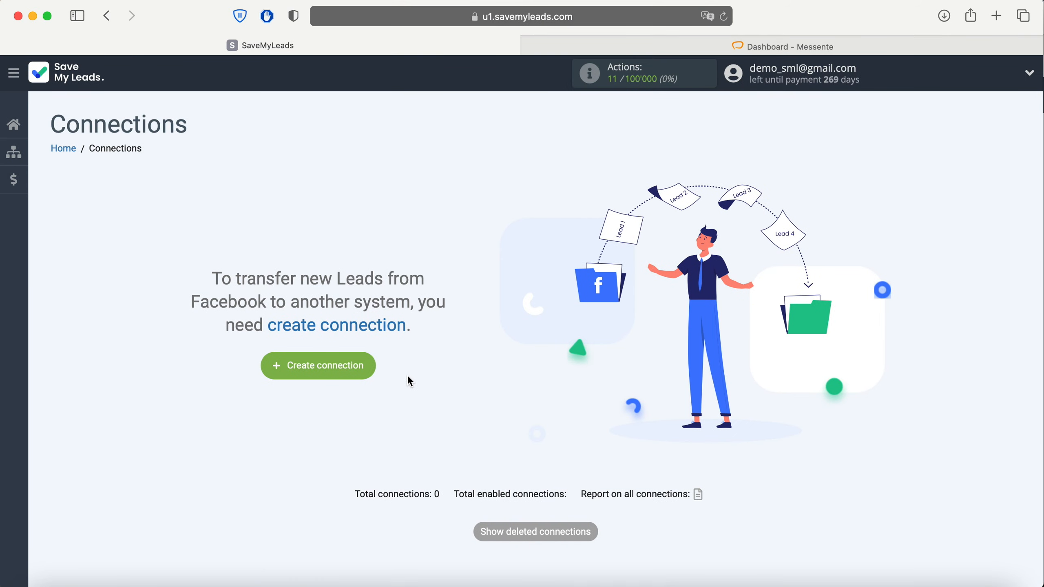
Create a new connection that transfers Facebook leads to Messente with the Send SMS action.
{"action": "left_click", "coordinate": [368, 366]}
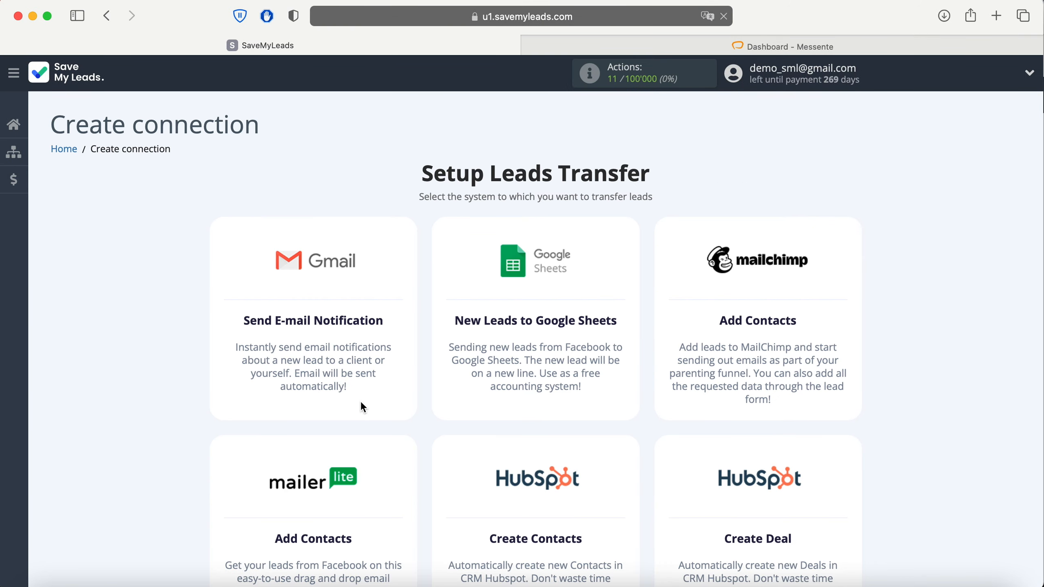
{"action": "scroll", "coordinate": [363, 407], "scroll_direction": "down", "scroll_amount": 15}
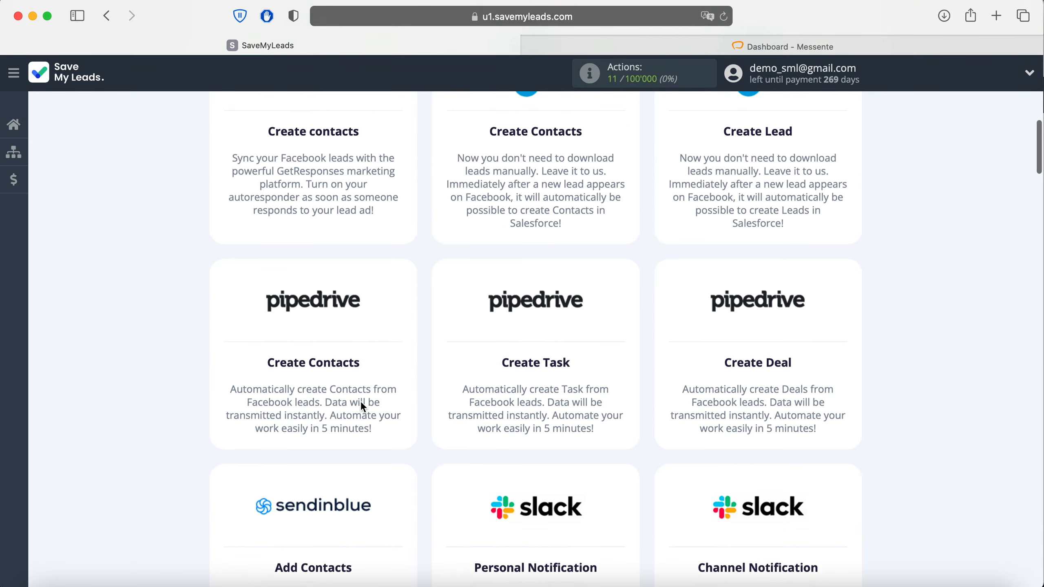
{"action": "scroll", "coordinate": [361, 406], "scroll_direction": "down", "scroll_amount": 20}
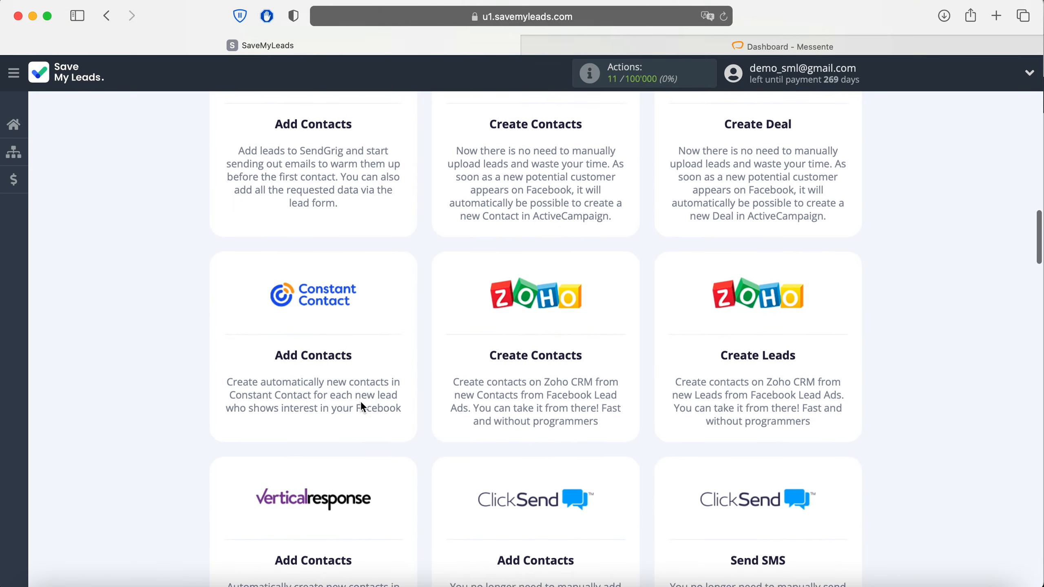
{"action": "scroll", "coordinate": [361, 407], "scroll_direction": "down", "scroll_amount": 15}
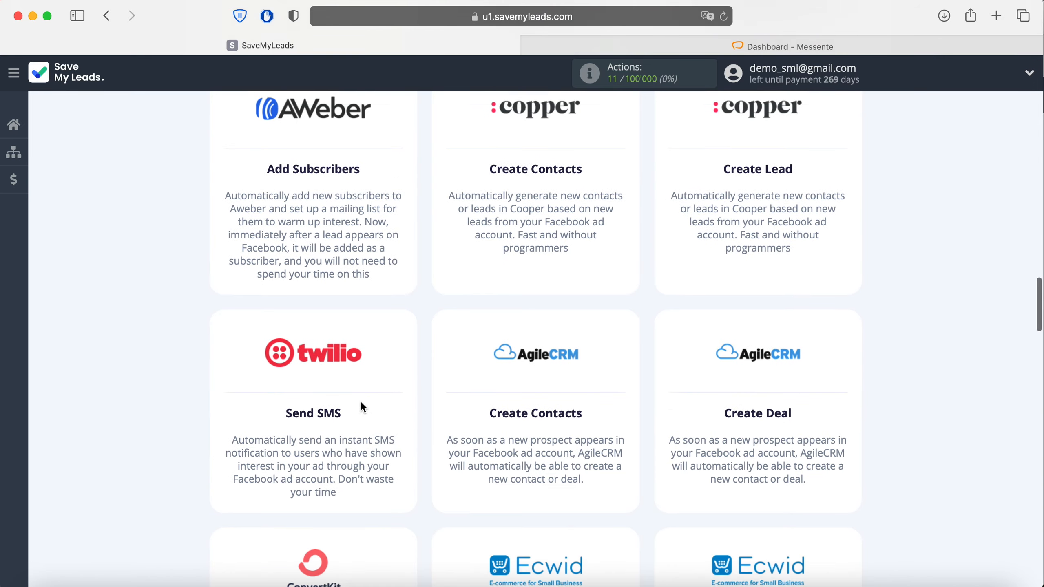
{"action": "scroll", "coordinate": [361, 402], "scroll_direction": "down", "scroll_amount": 15}
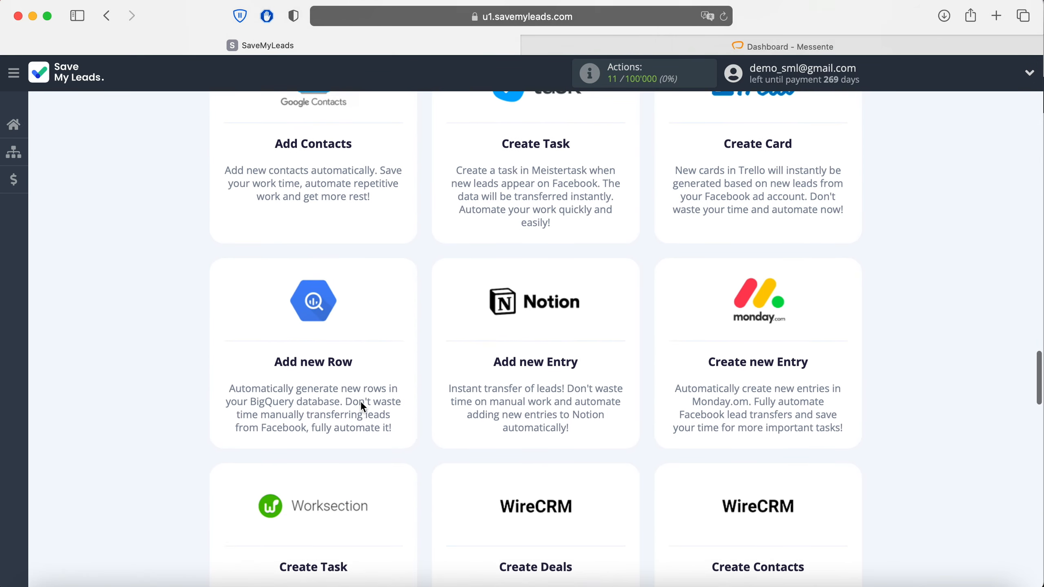
{"action": "scroll", "coordinate": [361, 404], "scroll_direction": "down", "scroll_amount": 15}
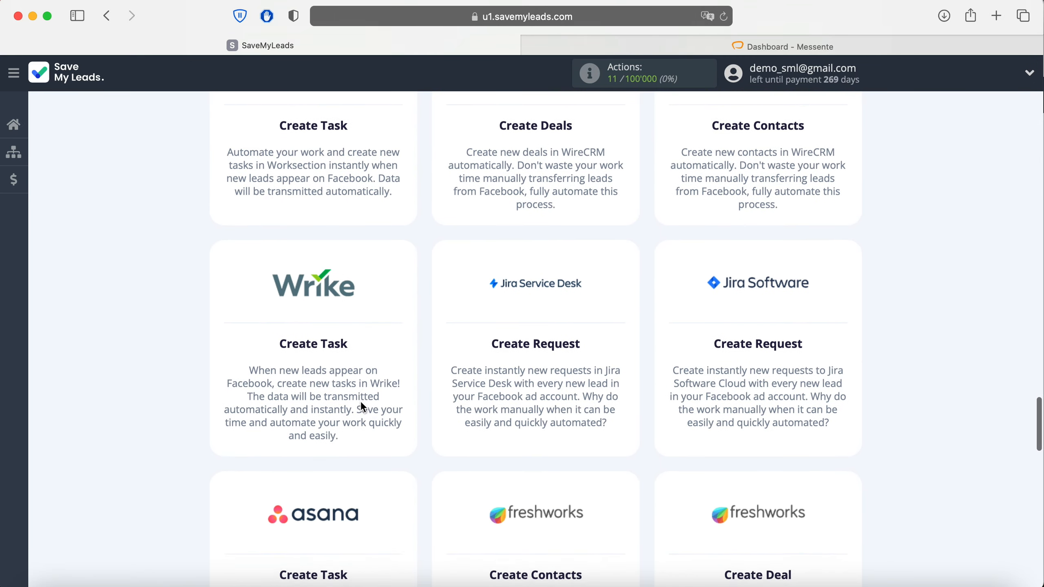
{"action": "scroll", "coordinate": [361, 407], "scroll_direction": "down", "scroll_amount": 15}
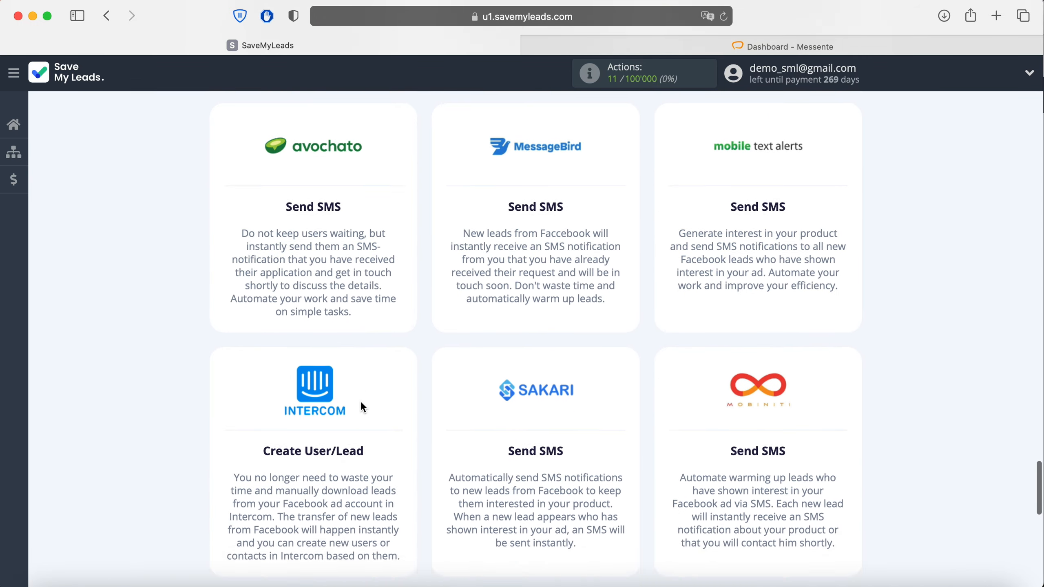
{"action": "scroll", "coordinate": [363, 407], "scroll_direction": "down", "scroll_amount": 10}
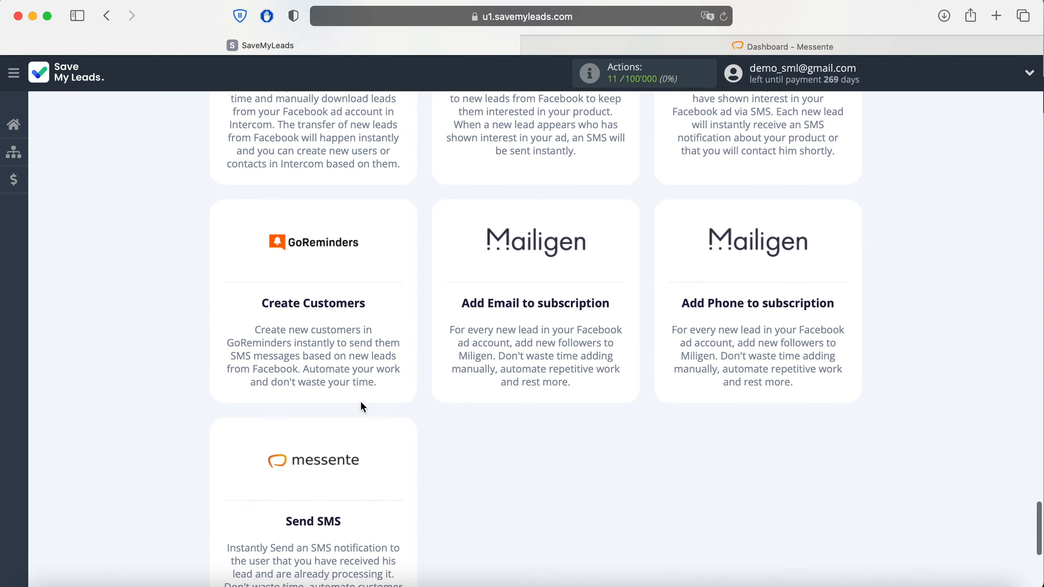
{"action": "scroll", "coordinate": [361, 407], "scroll_direction": "down", "scroll_amount": 3}
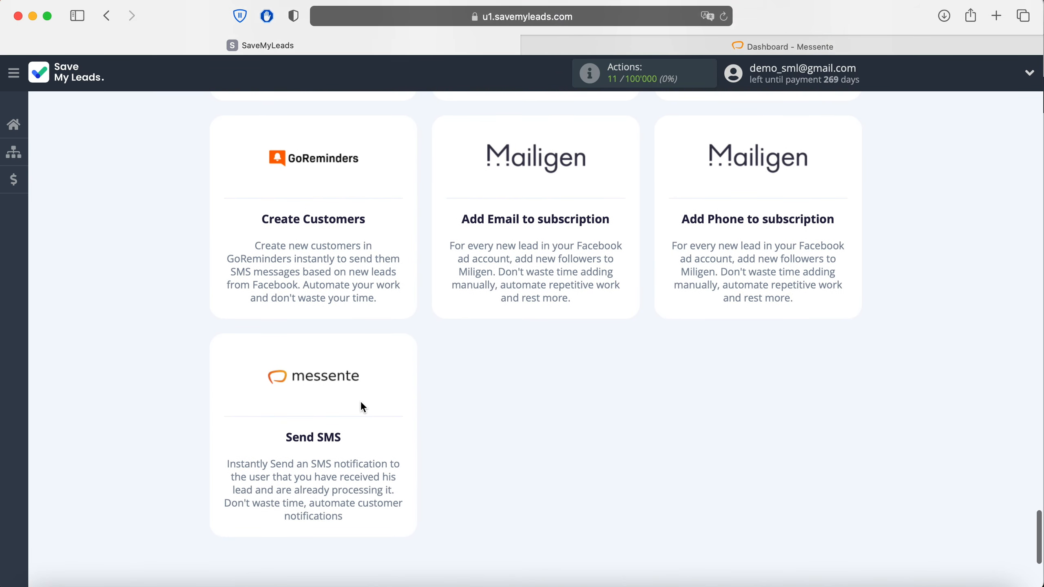
{"action": "left_click", "coordinate": [311, 408]}
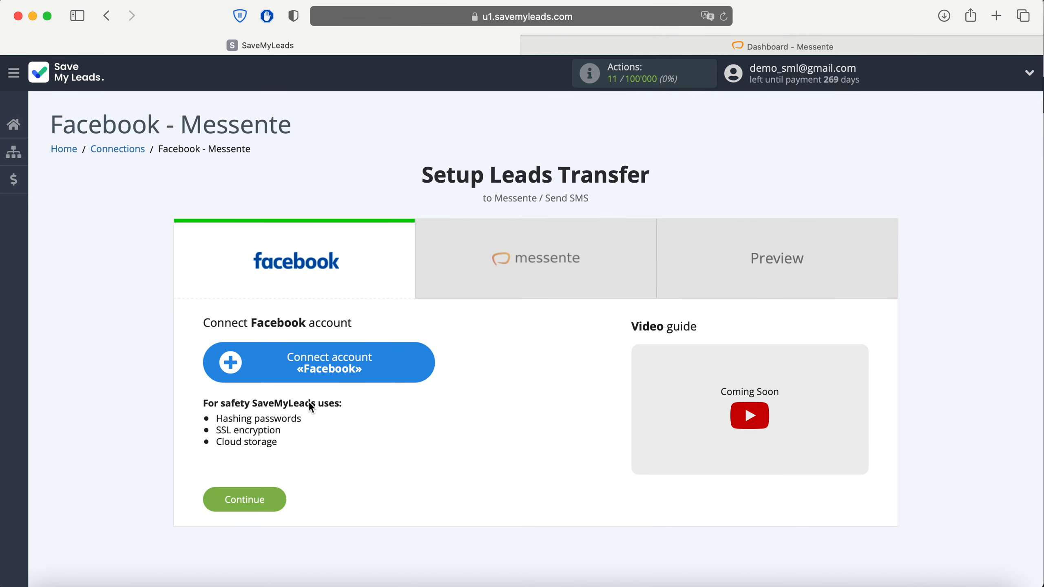
Start connecting a Facebook account and log in with the saved login and account password.
{"action": "left_click", "coordinate": [416, 364]}
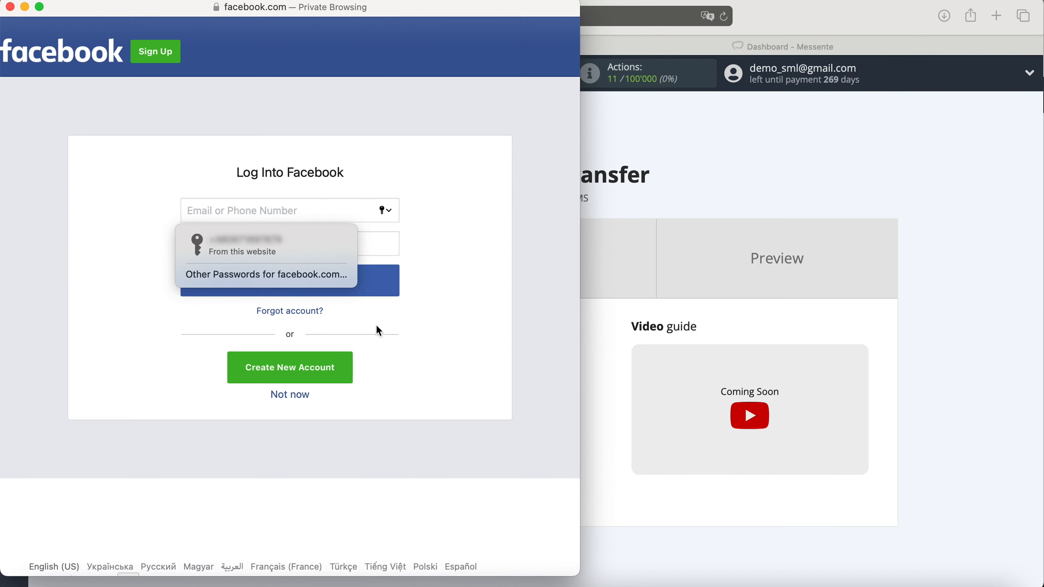
{"action": "left_click", "coordinate": [311, 245]}
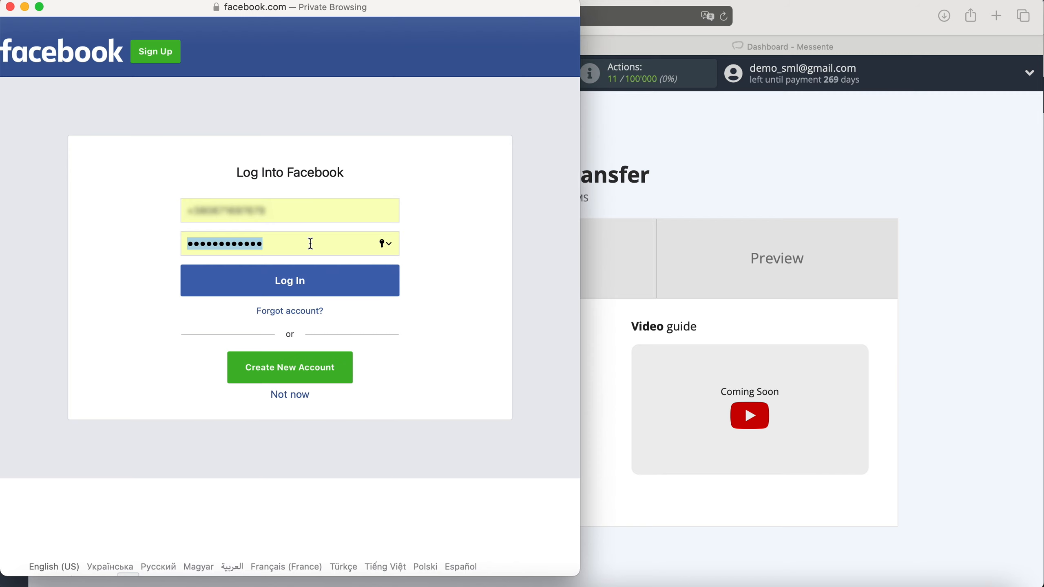
{"action": "left_click", "coordinate": [326, 280]}
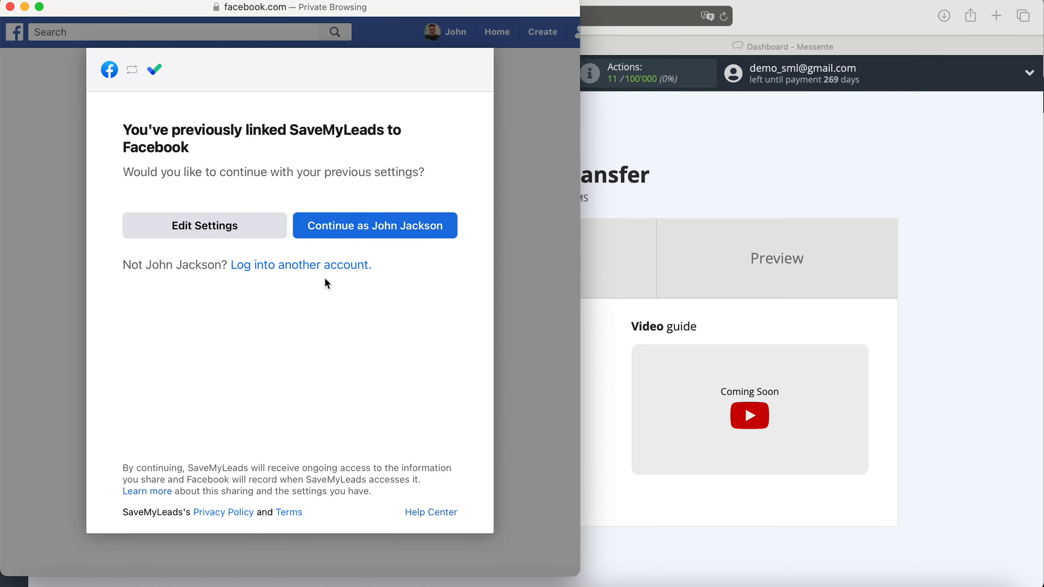
Edit the previous Facebook link settings, granting SaveMyLeads all permissions for both FB Leads Forms and FB Lead Forms pages, and finish linking.
{"action": "left_click", "coordinate": [265, 233]}
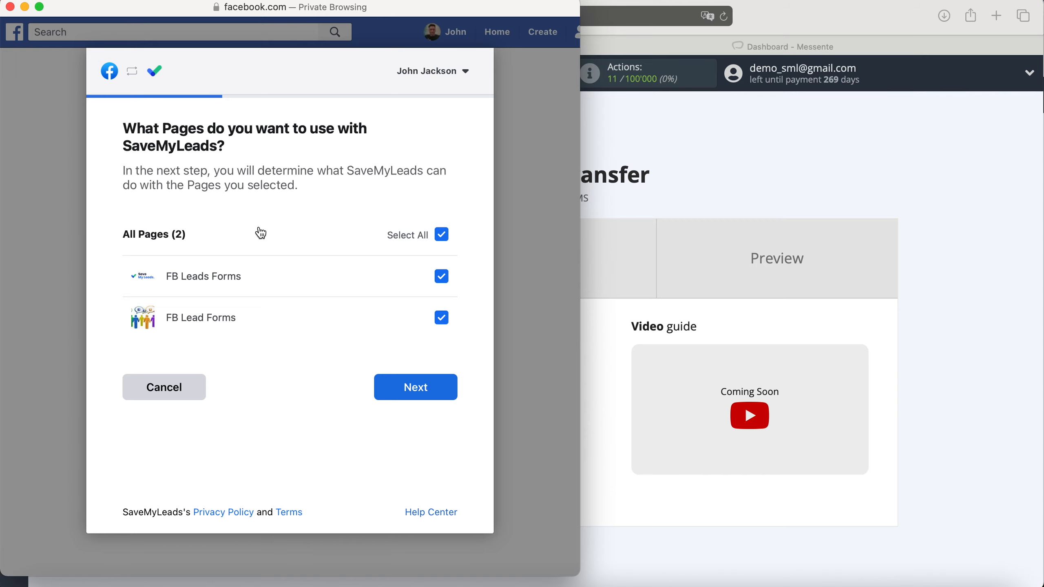
{"action": "left_click", "coordinate": [429, 388]}
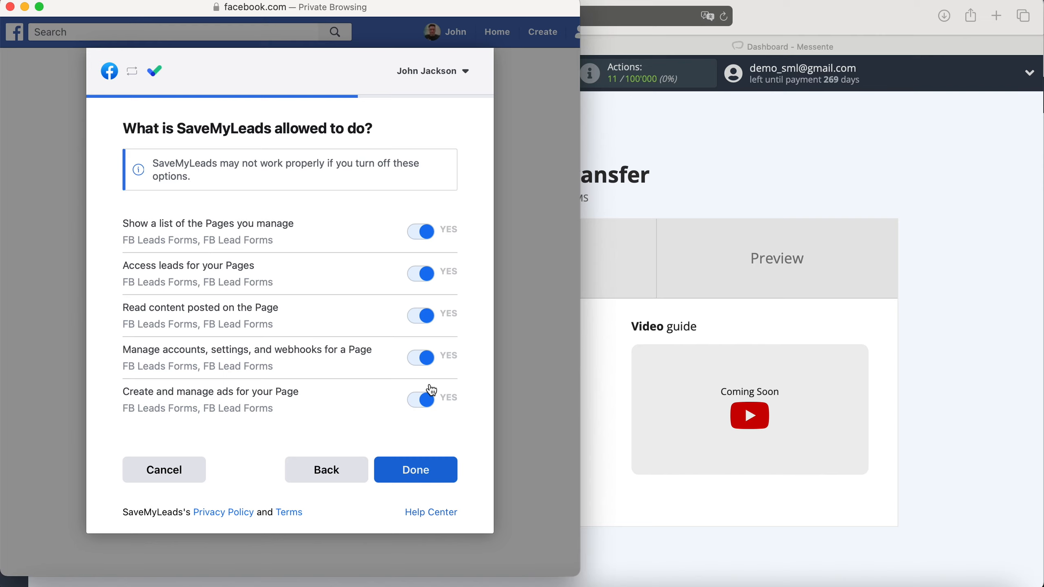
{"action": "left_click", "coordinate": [432, 468]}
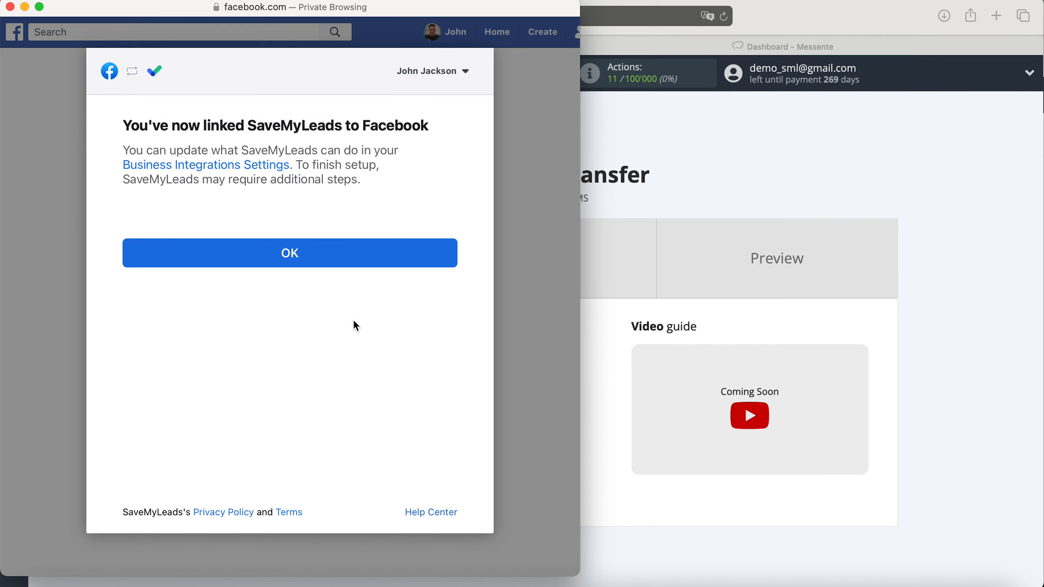
{"action": "left_click", "coordinate": [316, 252]}
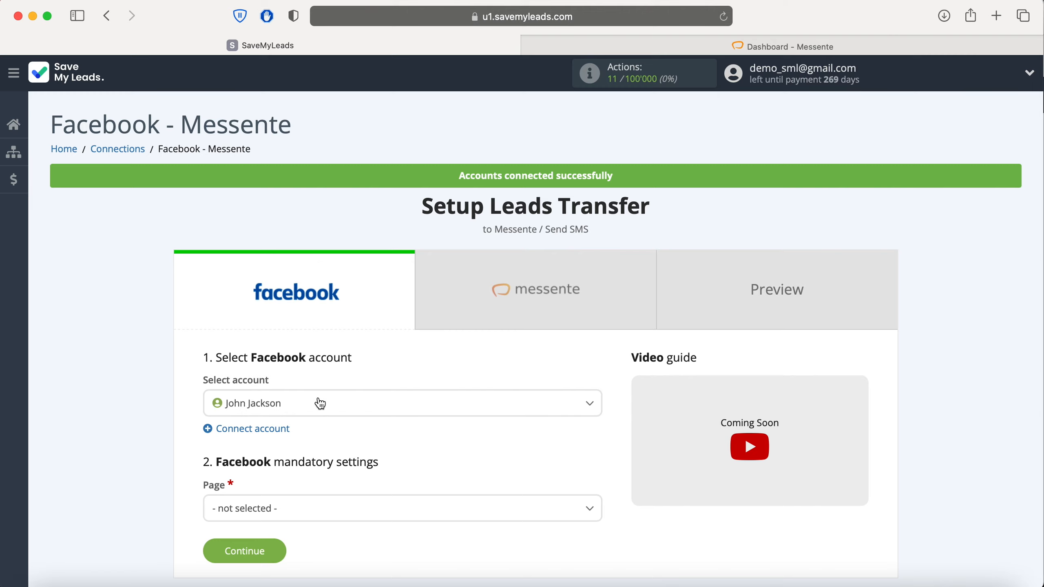
Select the newly connected Facebook account and its FB Leads Forms page as the lead source.
{"action": "left_click", "coordinate": [320, 404]}
{"action": "left_click", "coordinate": [323, 465]}
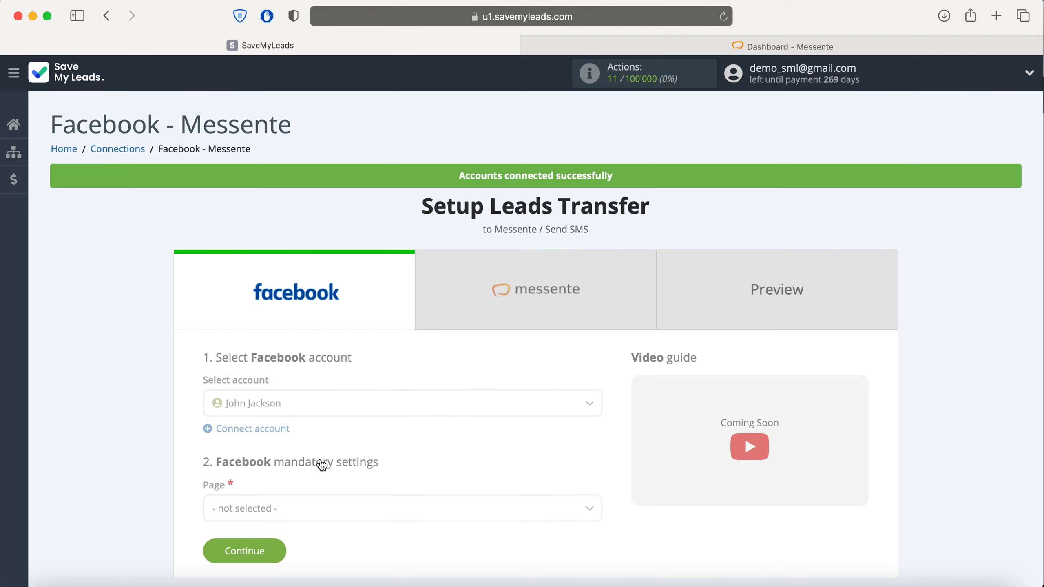
{"action": "scroll", "coordinate": [323, 466], "scroll_direction": "down", "scroll_amount": 5}
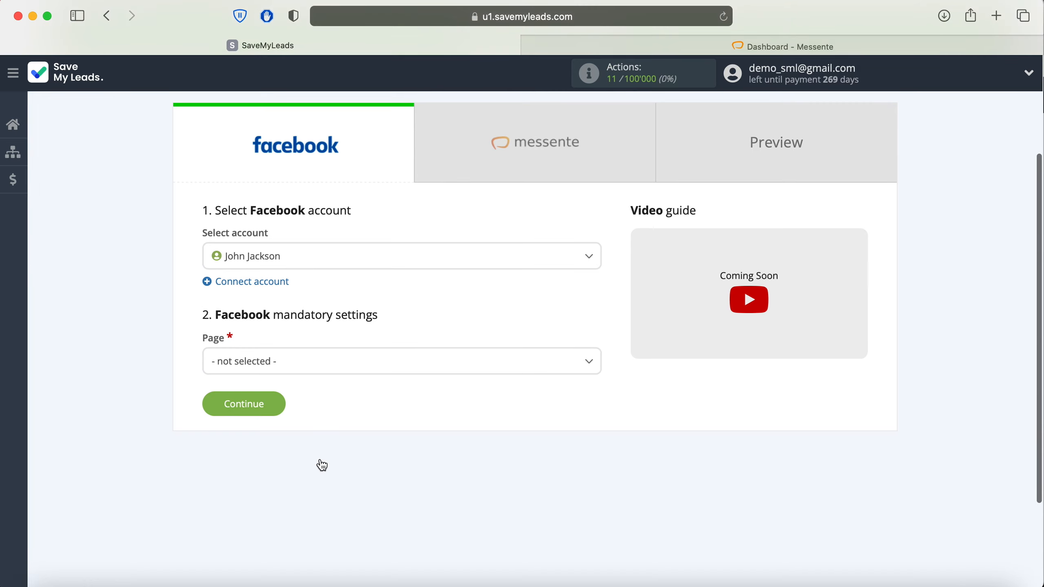
{"action": "left_click", "coordinate": [328, 365]}
{"action": "left_click", "coordinate": [324, 454]}
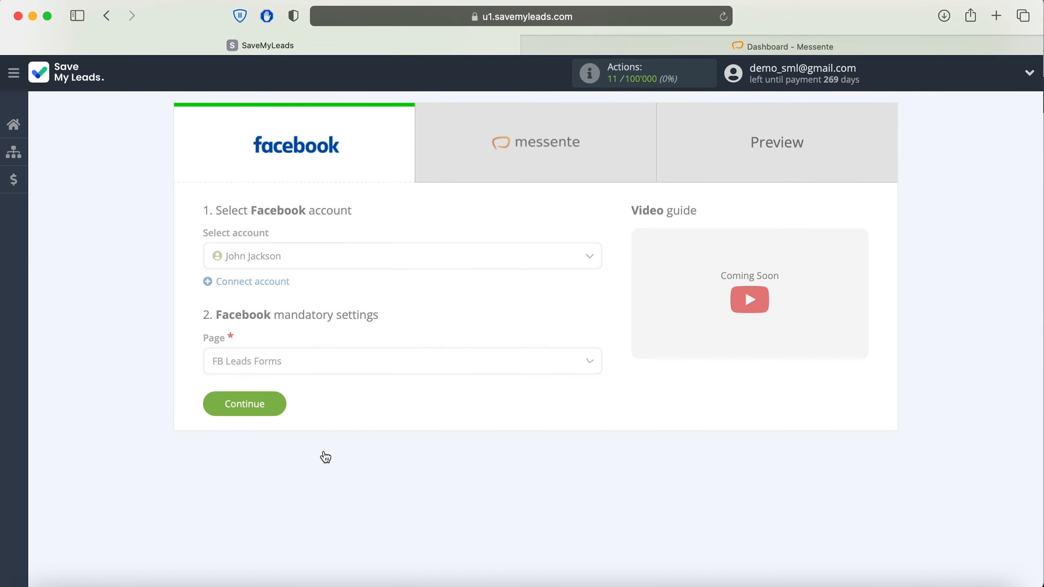
Choose the form FB Lead Form 19.05.2021 and continue to the Messente setup.
{"action": "left_click", "coordinate": [337, 418]}
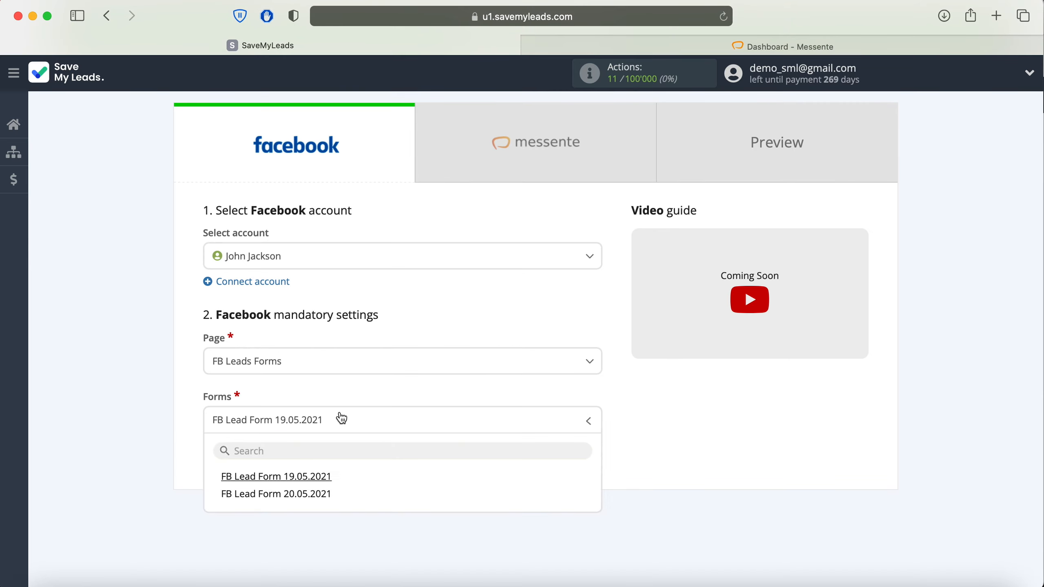
{"action": "left_click", "coordinate": [348, 486]}
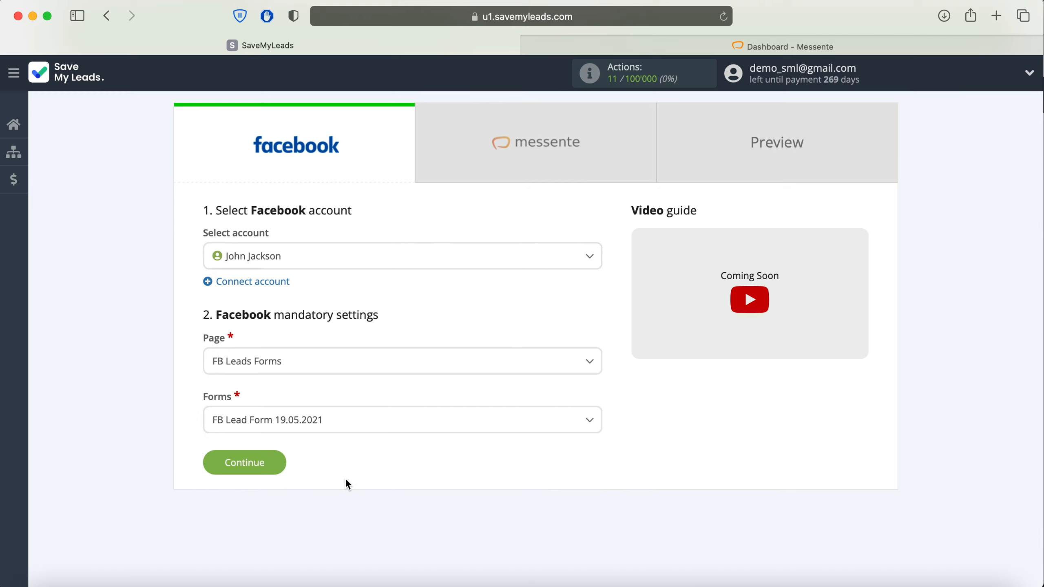
{"action": "left_click", "coordinate": [275, 463]}
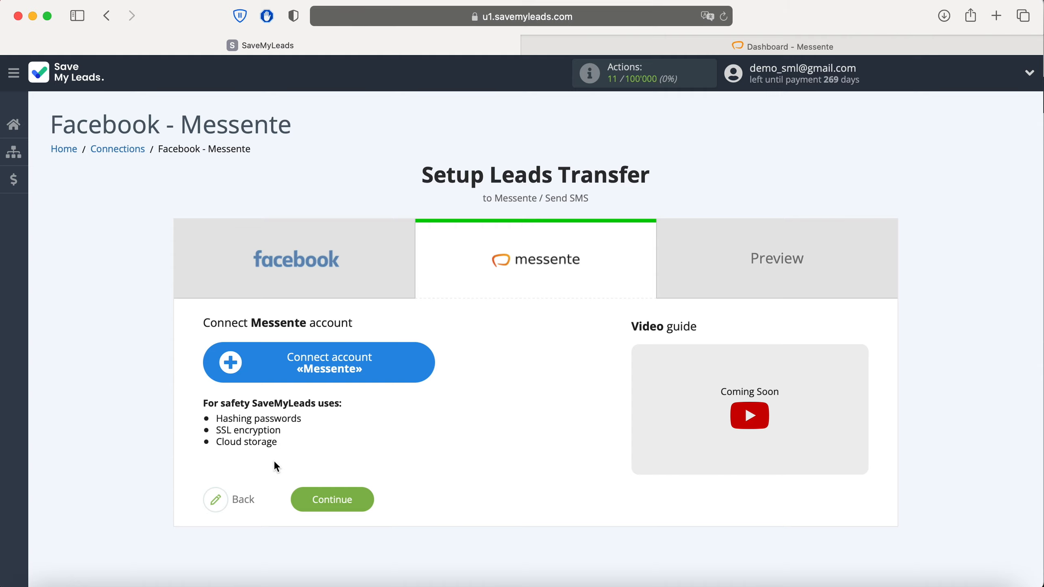
Start connecting a Messente account, then switch to the Messente dashboard and show the credentials of the SaveMyLeads HTTP API key.
{"action": "left_click", "coordinate": [430, 360]}
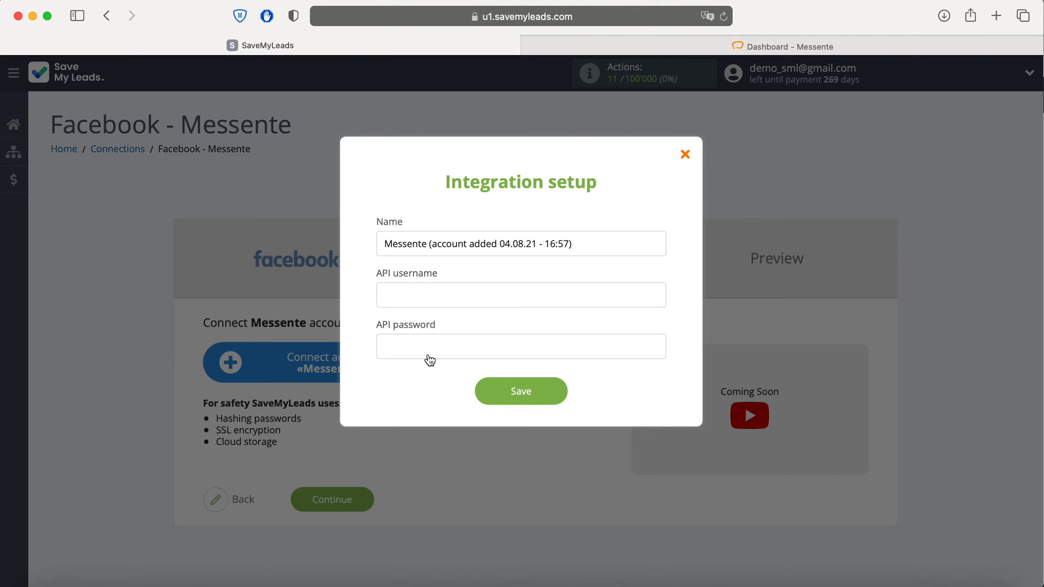
{"action": "left_click", "coordinate": [737, 47]}
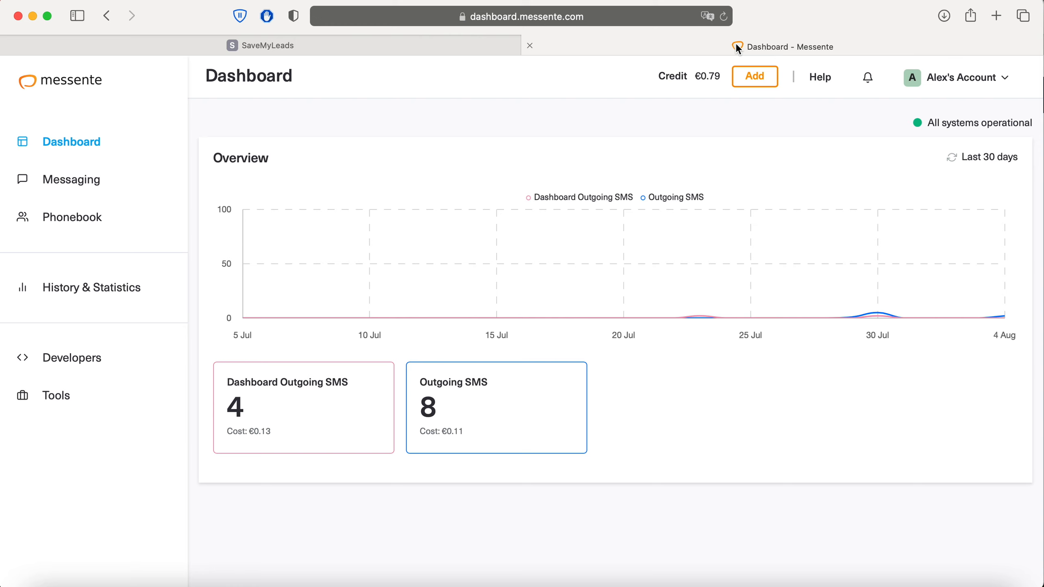
{"action": "left_click", "coordinate": [72, 358]}
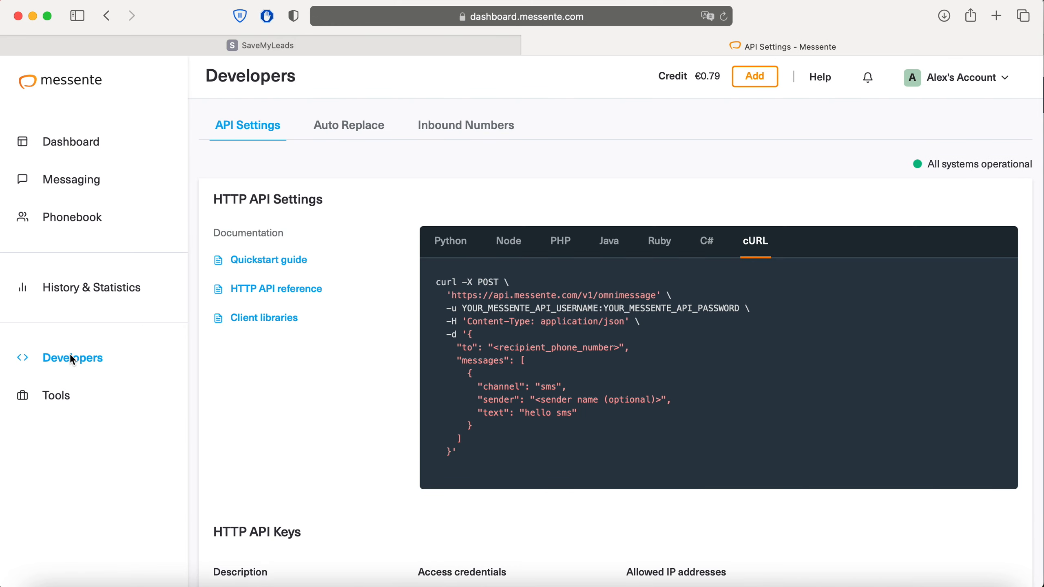
{"action": "scroll", "coordinate": [272, 356], "scroll_direction": "down", "scroll_amount": 3}
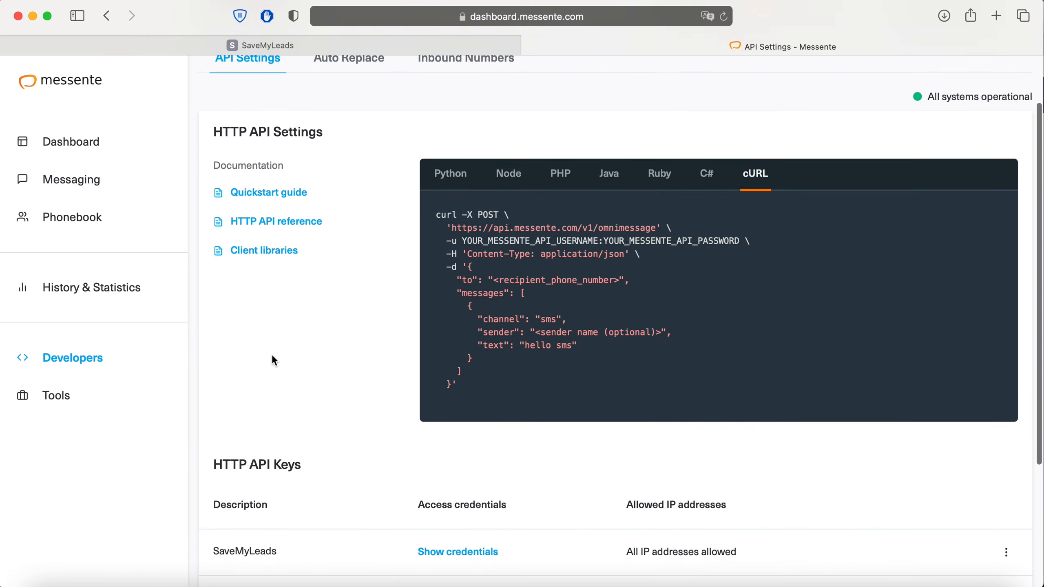
{"action": "scroll", "coordinate": [274, 361], "scroll_direction": "down", "scroll_amount": 4}
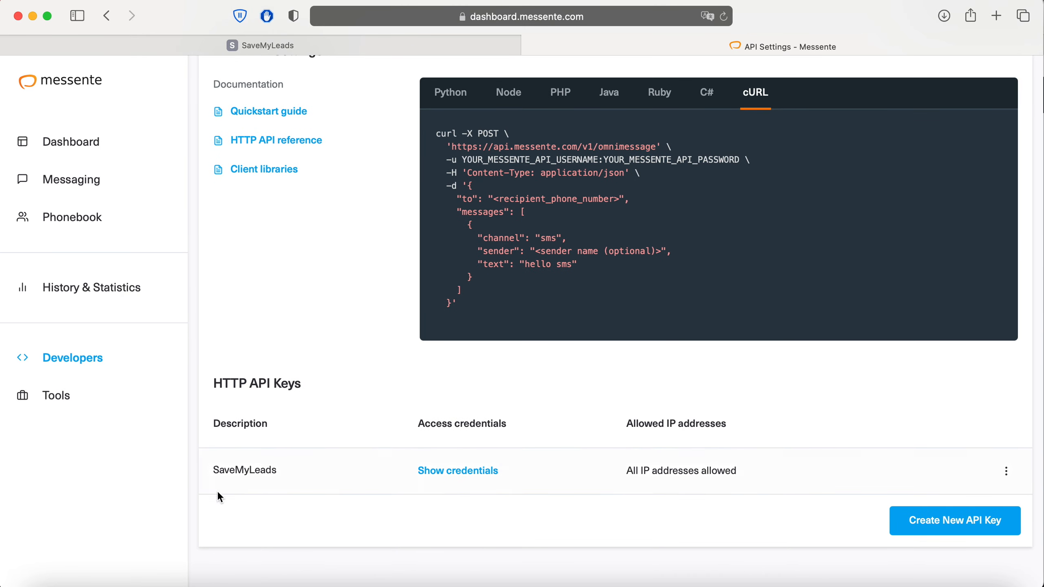
{"action": "left_click", "coordinate": [456, 471]}
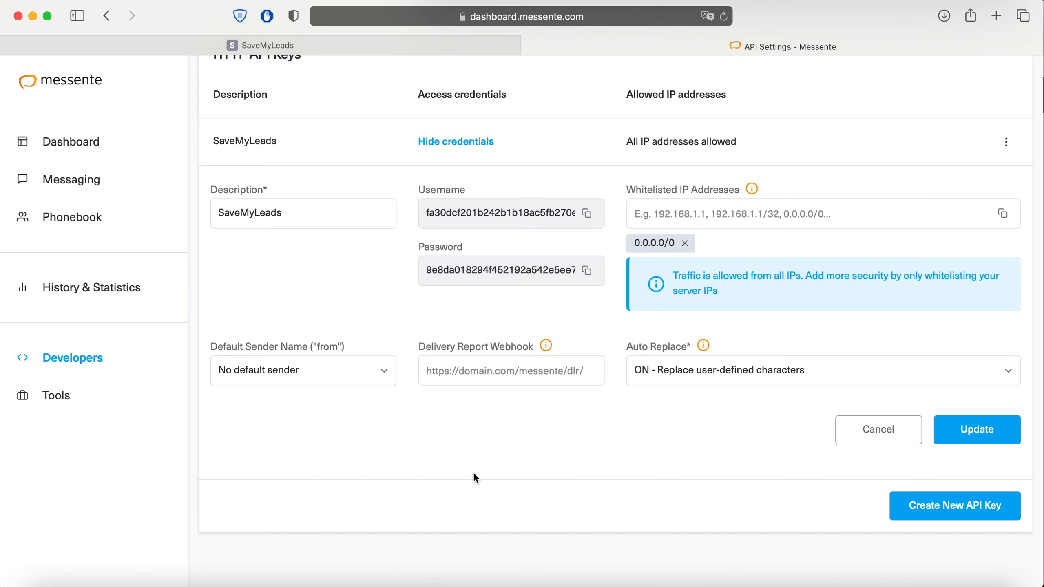
Copy the API key's username from Messente and paste it as the API username in the SaveMyLeads integration setup.
{"action": "left_click", "coordinate": [587, 213]}
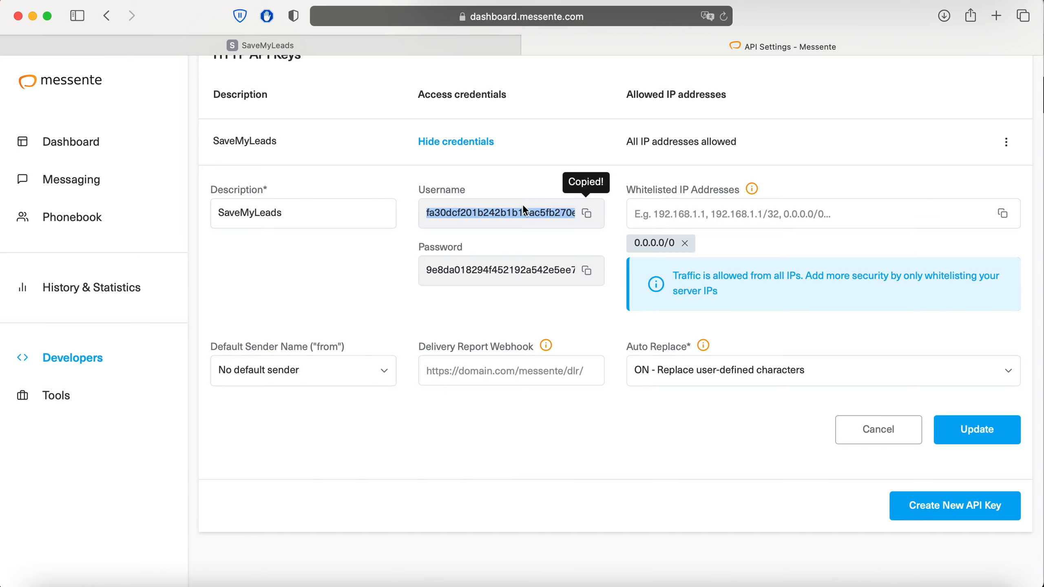
{"action": "left_click", "coordinate": [324, 52]}
{"action": "right_click", "coordinate": [457, 303]}
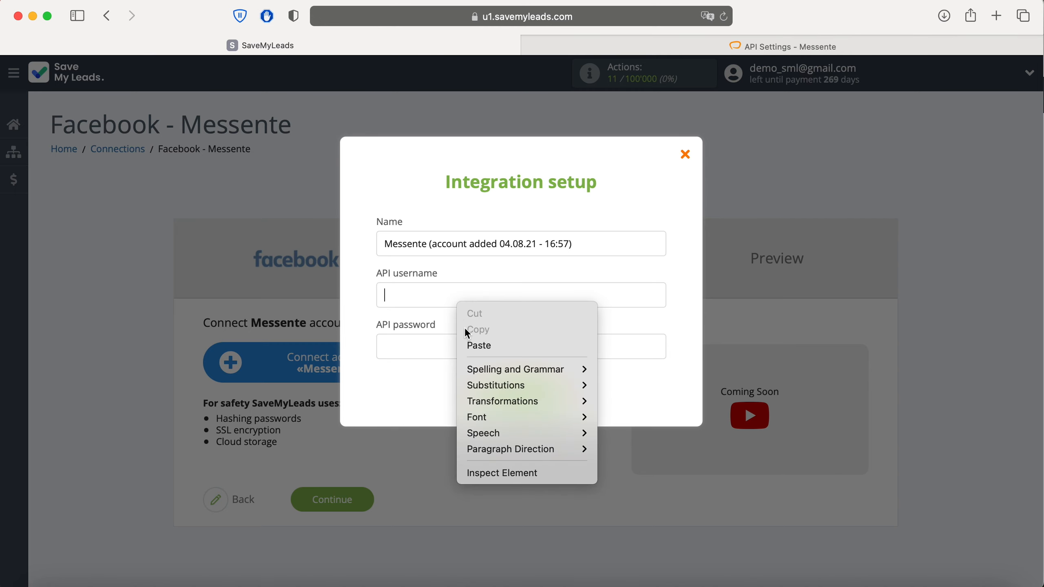
{"action": "left_click", "coordinate": [478, 344]}
Copy the API key's password from Messente and paste it as the API password in the SaveMyLeads integration setup.
{"action": "left_click", "coordinate": [556, 49]}
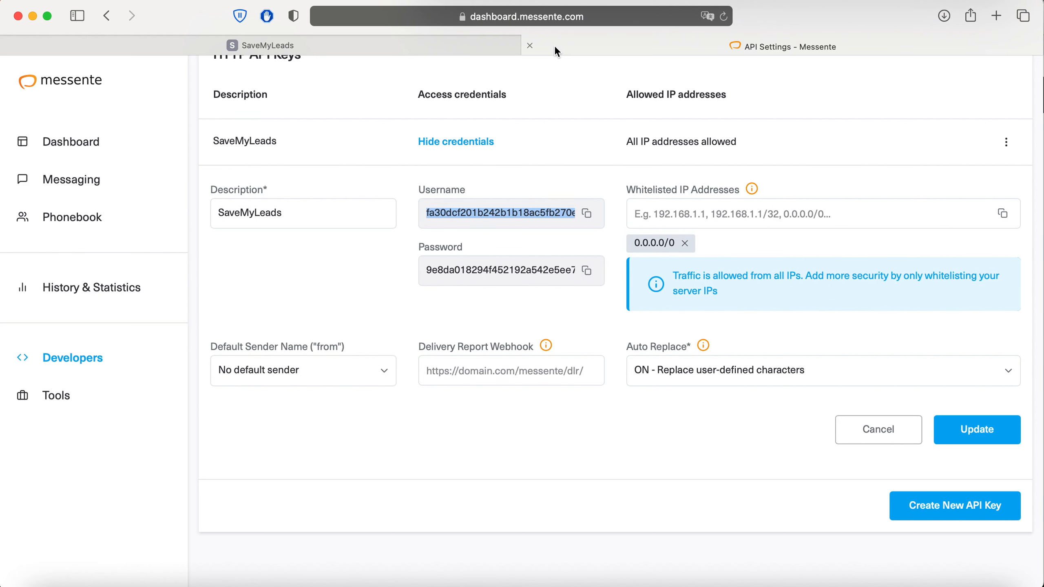
{"action": "left_click", "coordinate": [587, 270]}
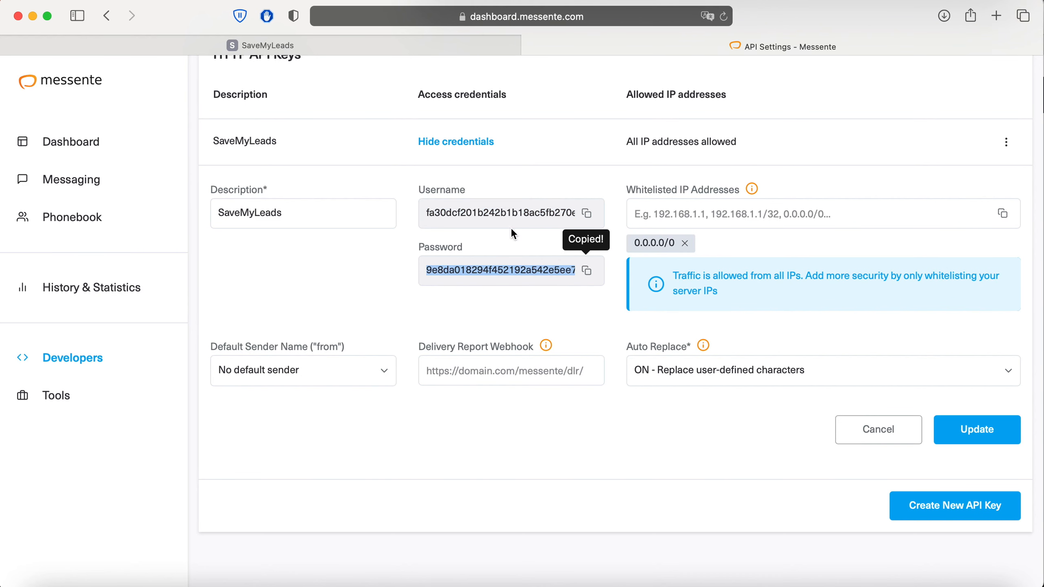
{"action": "left_click", "coordinate": [367, 46]}
{"action": "right_click", "coordinate": [428, 349]}
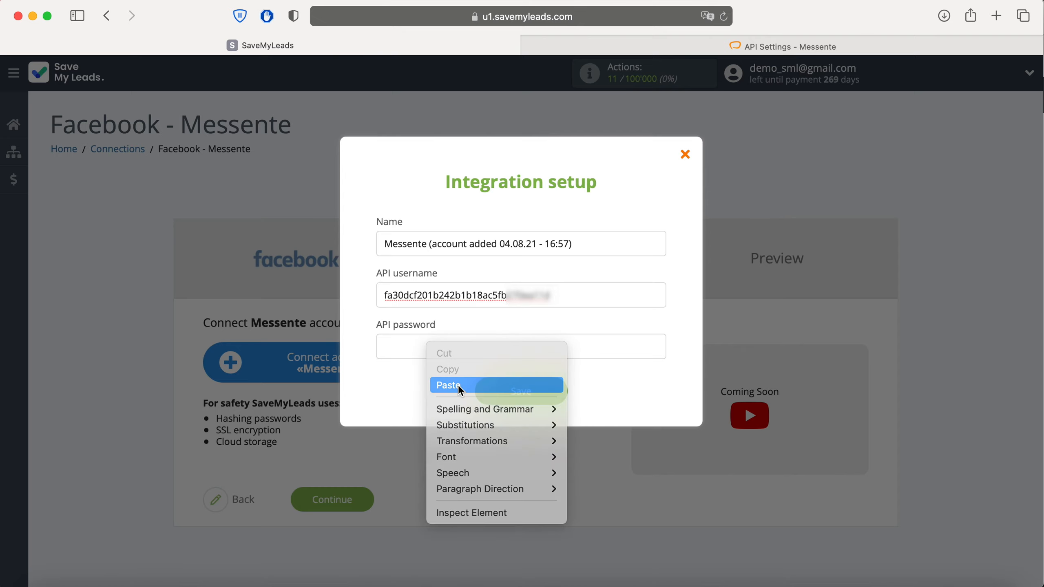
{"action": "left_click", "coordinate": [460, 389]}
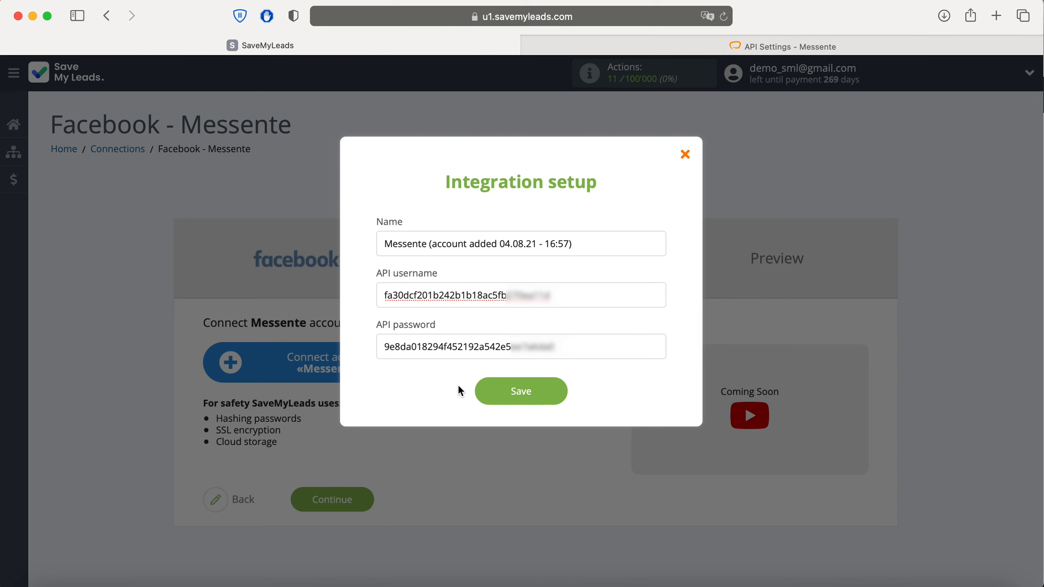
Save the Messente integration and select the account "Messente (account added 04.08.21 - 16:57)" for the transfer.
{"action": "left_click", "coordinate": [519, 397]}
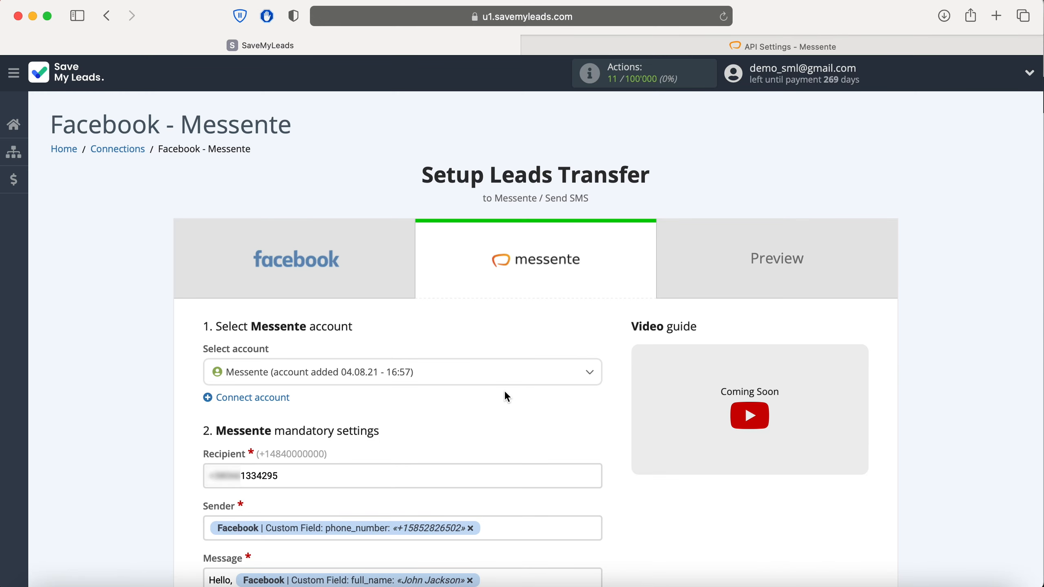
{"action": "left_click", "coordinate": [432, 377]}
{"action": "left_click", "coordinate": [420, 432]}
Look through the Facebook variables available for the Sender field, close the list unchanged and continue to the preview.
{"action": "scroll", "coordinate": [420, 436], "scroll_direction": "down", "scroll_amount": 5}
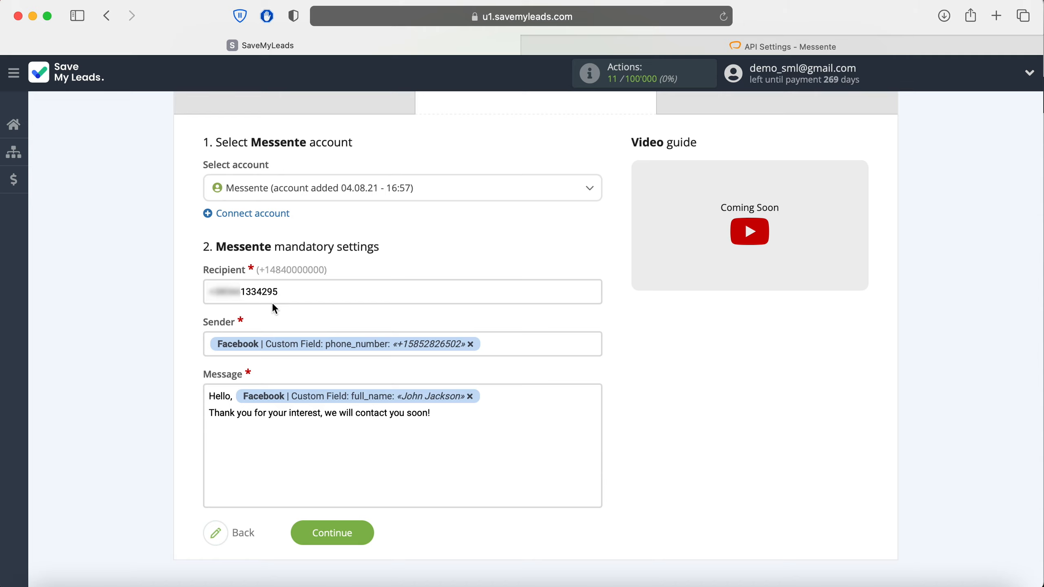
{"action": "left_click", "coordinate": [524, 346]}
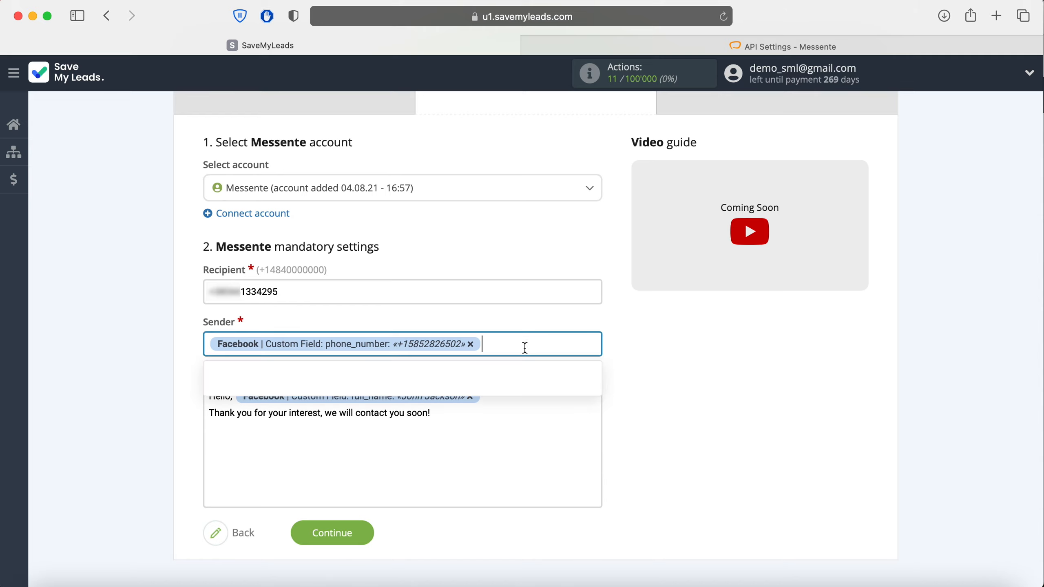
{"action": "scroll", "coordinate": [525, 349], "scroll_direction": "down", "scroll_amount": 5}
{"action": "scroll", "coordinate": [523, 346], "scroll_direction": "down", "scroll_amount": 3}
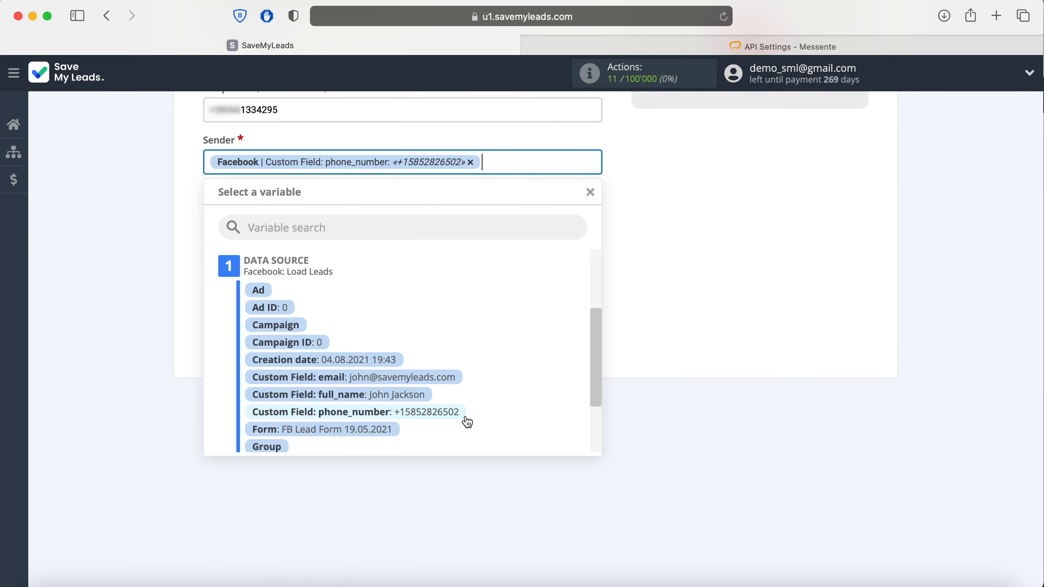
{"action": "left_click", "coordinate": [644, 354]}
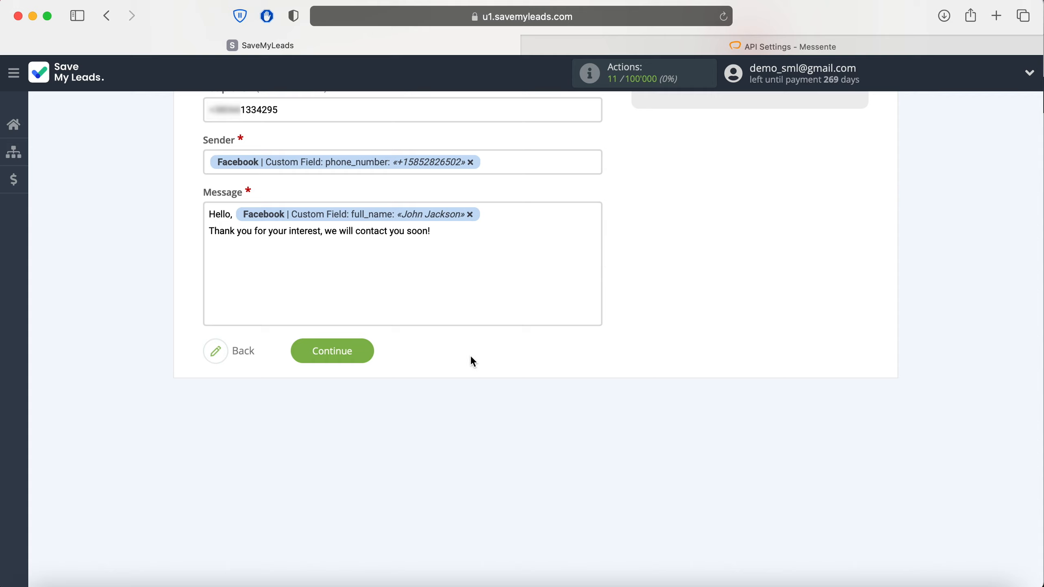
{"action": "left_click", "coordinate": [362, 358]}
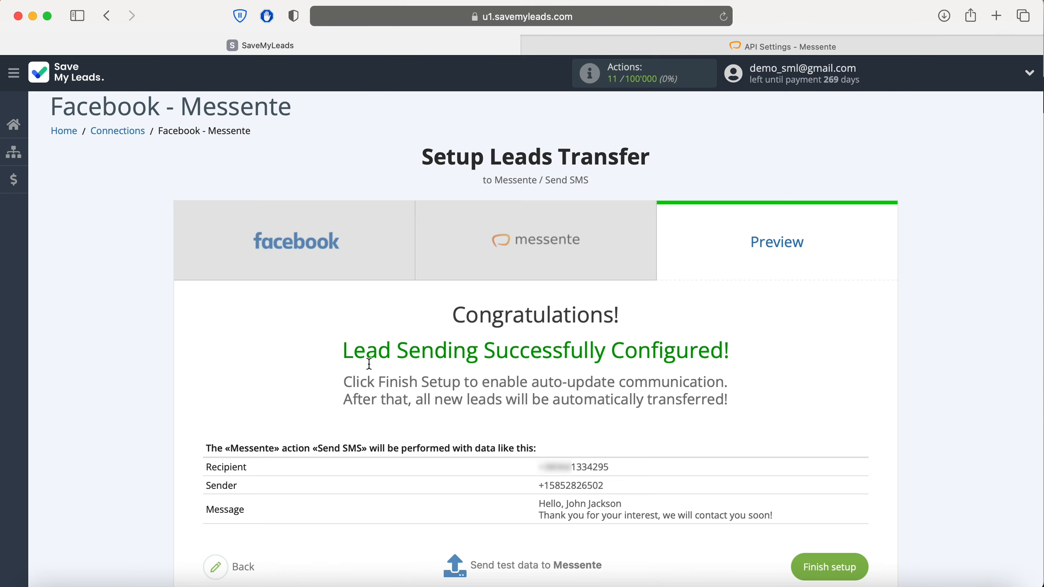
Send test data to Messente and switch to the Messente dashboard to check the SMS History for the test message.
{"action": "left_click", "coordinate": [495, 567]}
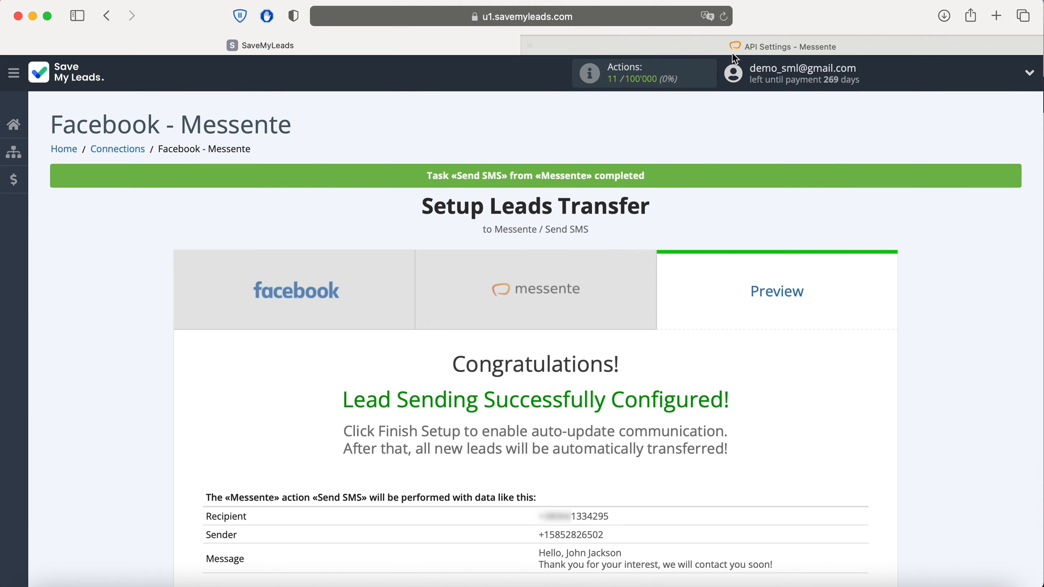
{"action": "left_click", "coordinate": [740, 45]}
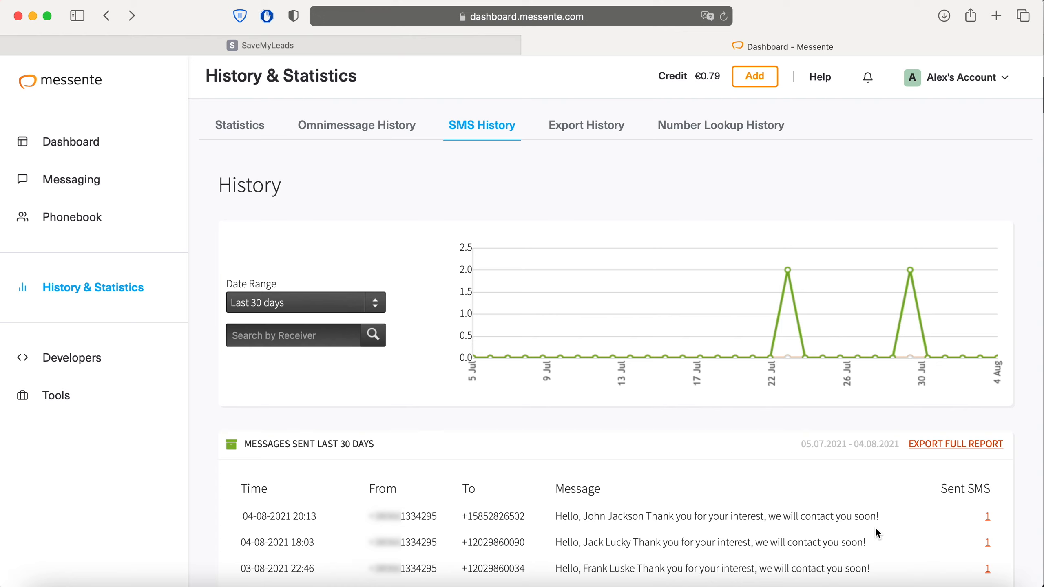
Return to SaveMyLeads and finish the setup of the Facebook to Messente connection.
{"action": "left_click", "coordinate": [264, 39]}
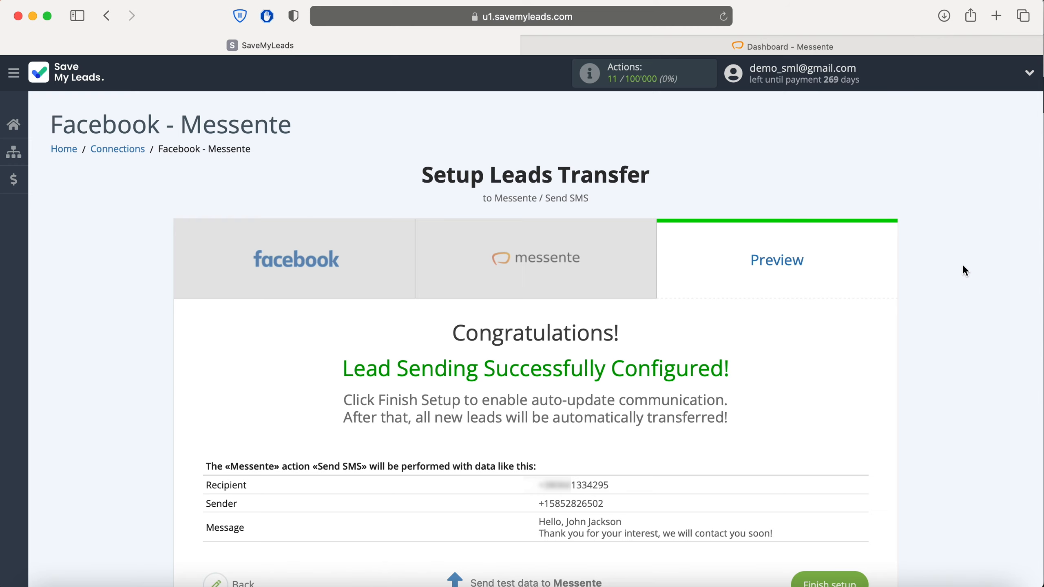
{"action": "scroll", "coordinate": [964, 270], "scroll_direction": "down", "scroll_amount": 3}
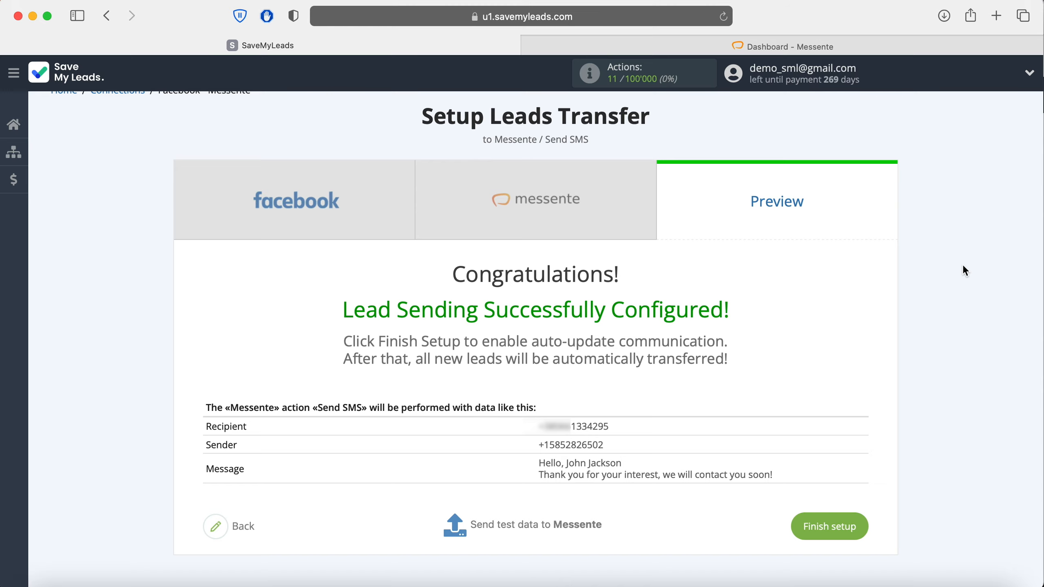
{"action": "left_click", "coordinate": [833, 524]}
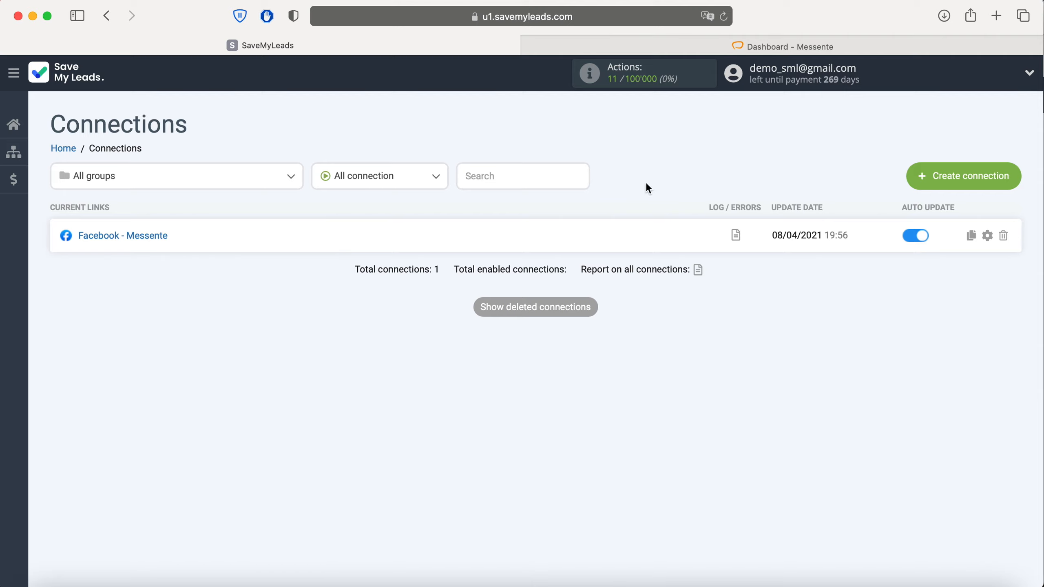
Rename the connection as "Facebook - Messente Lead Form 19.05.2021" in its settings and save it.
{"action": "left_click", "coordinate": [988, 236]}
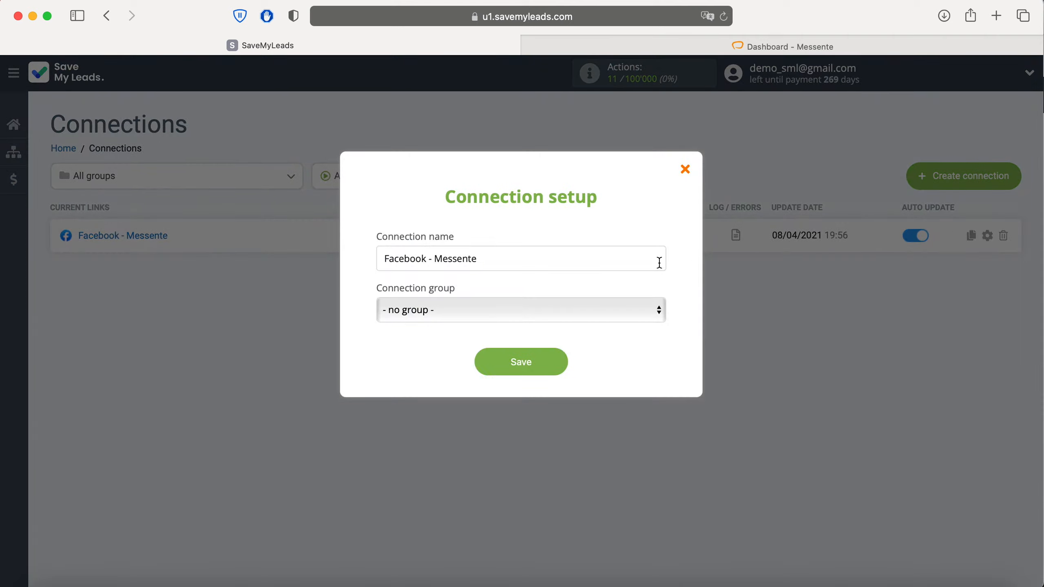
{"action": "left_click", "coordinate": [563, 261]}
{"action": "type", "text": "Lead Form 19.05.2021"}
{"action": "left_click", "coordinate": [549, 359]}
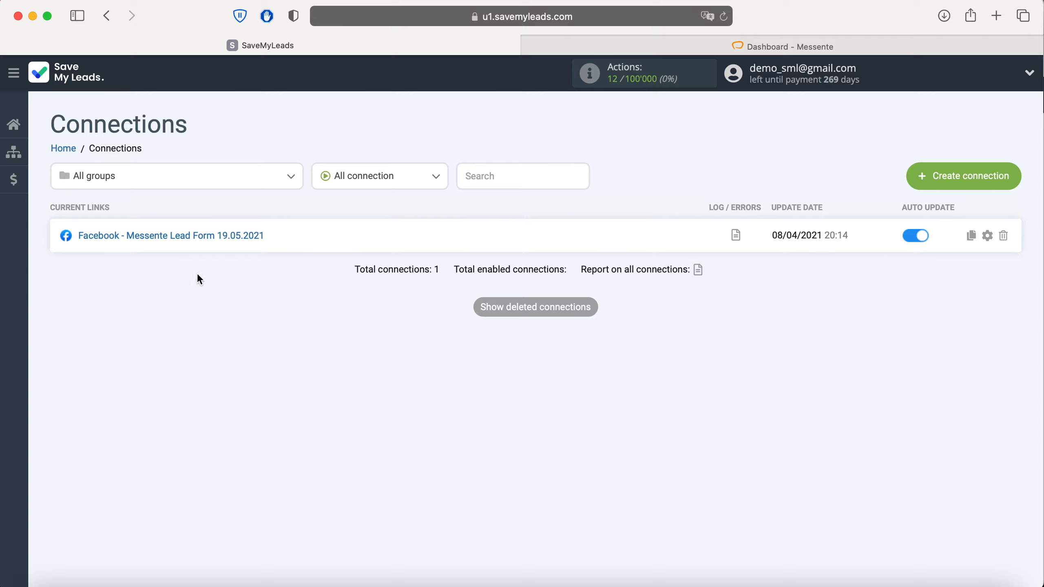